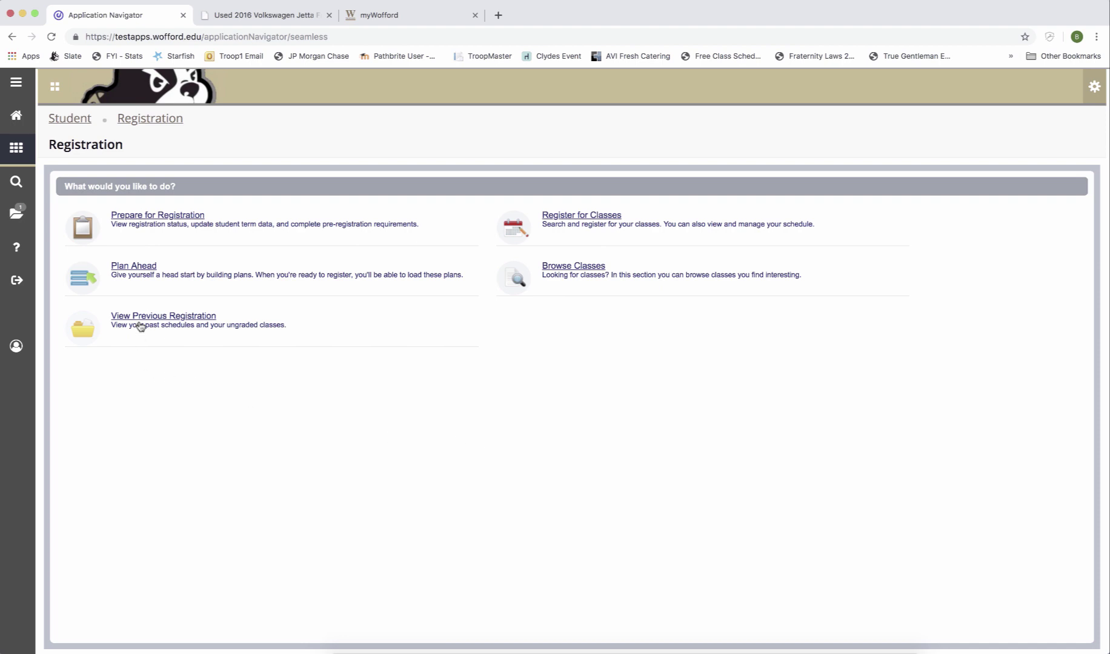
Open Plan Ahead, confirm Fall 2019 as the term, and create a new plan.
click(143, 270)
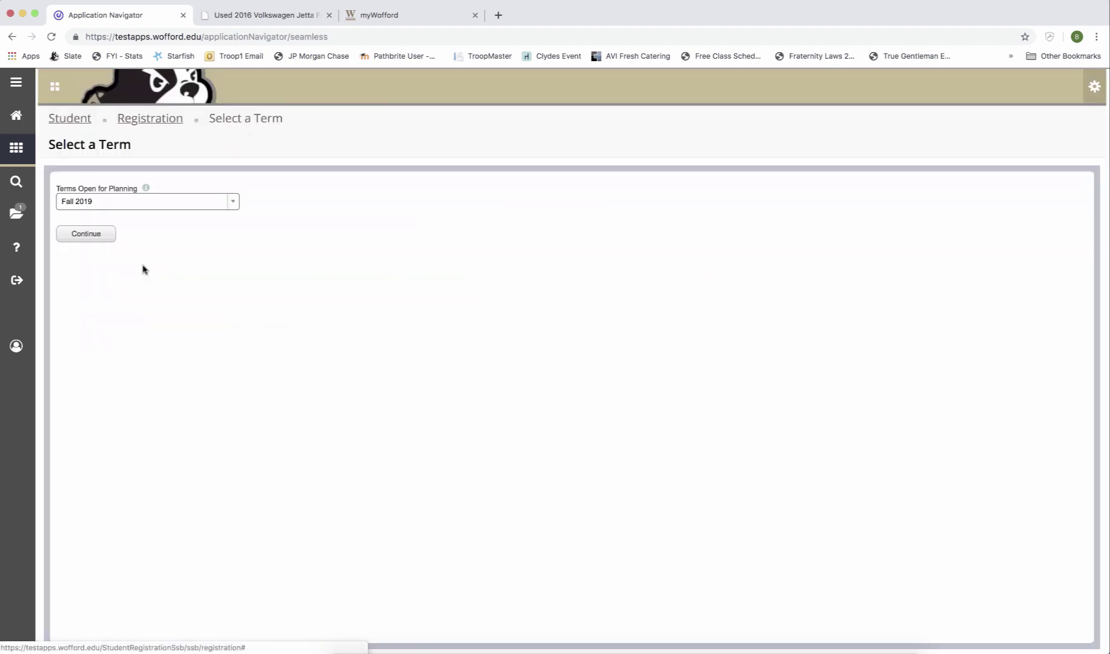
click(84, 242)
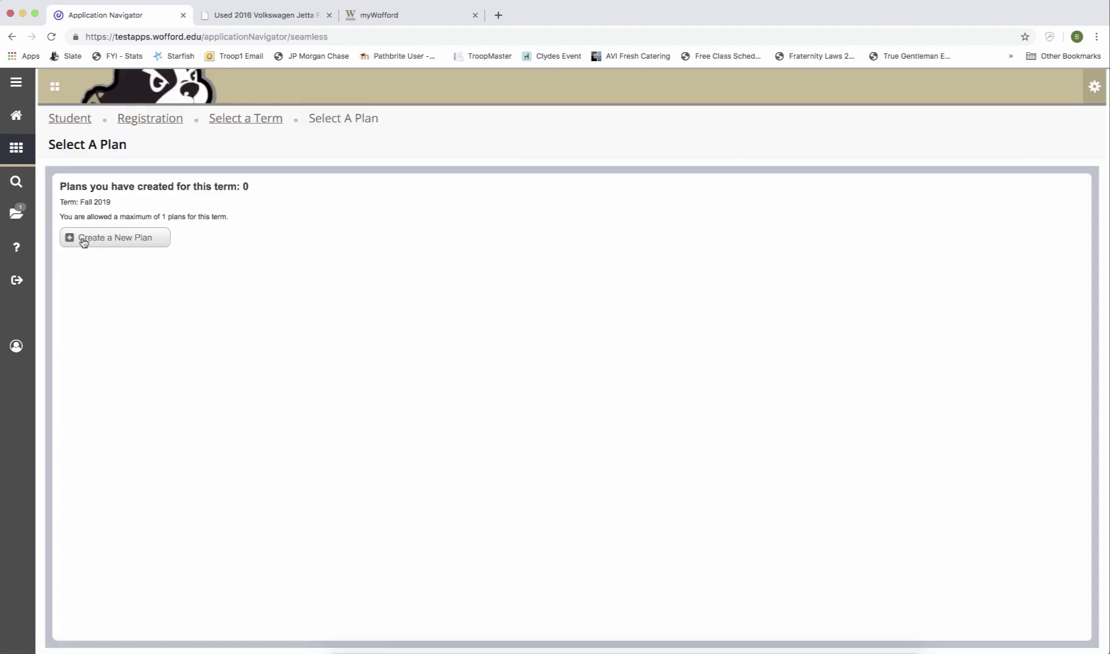
click(85, 242)
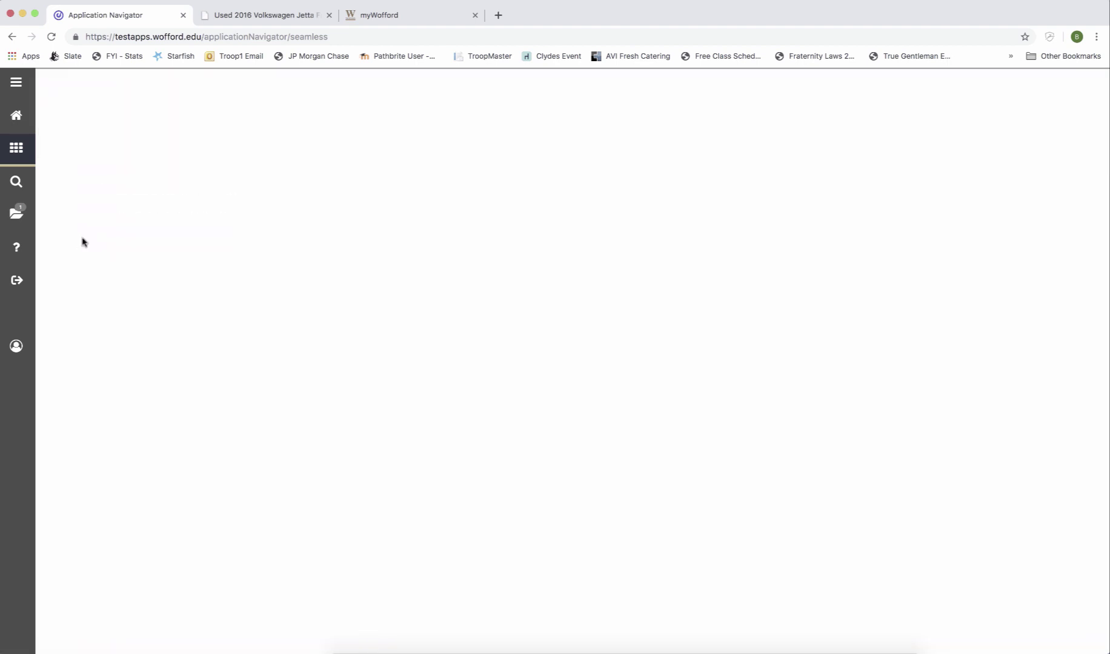
Search for courses with subject Humanities and course number 101.
click(204, 240)
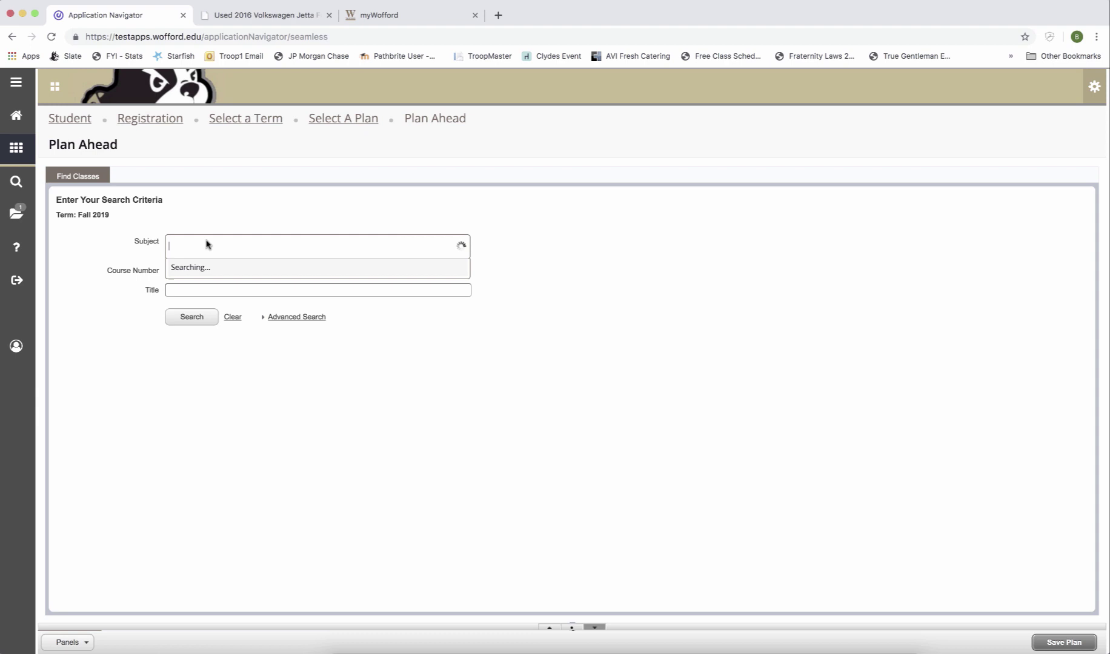
text(Humanities)
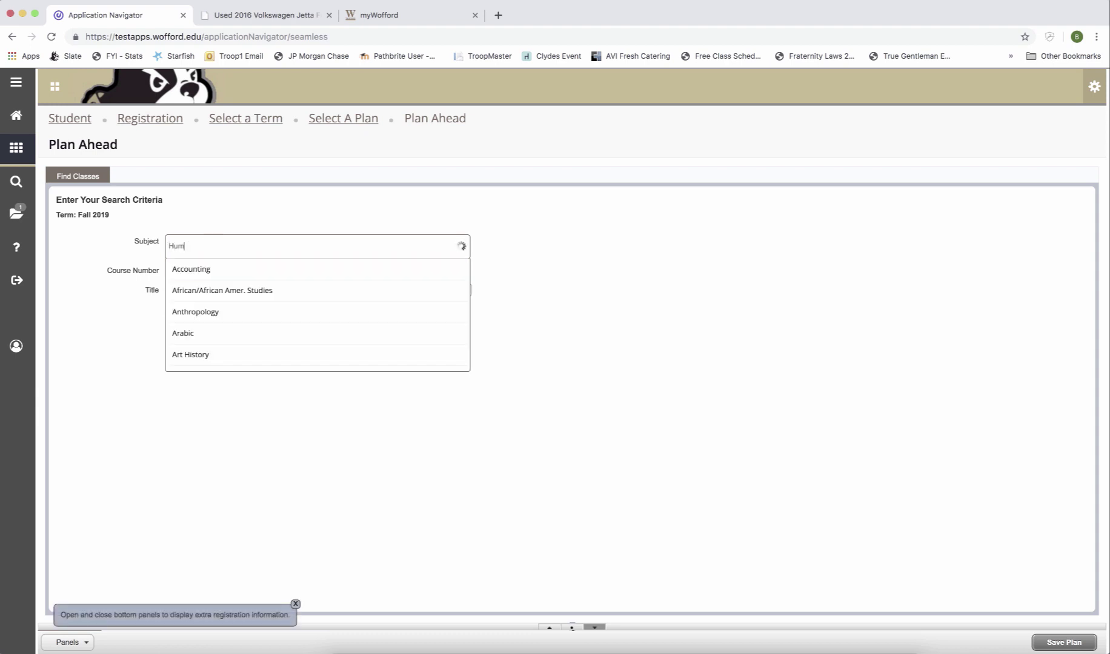
click(251, 265)
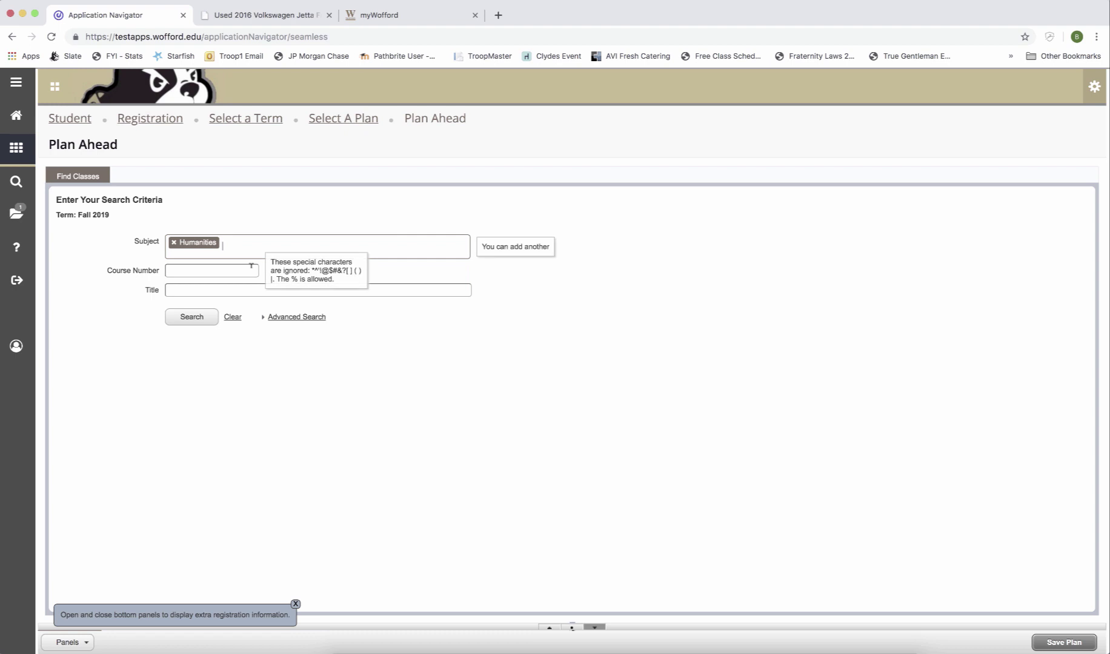
click(223, 270)
text(101)
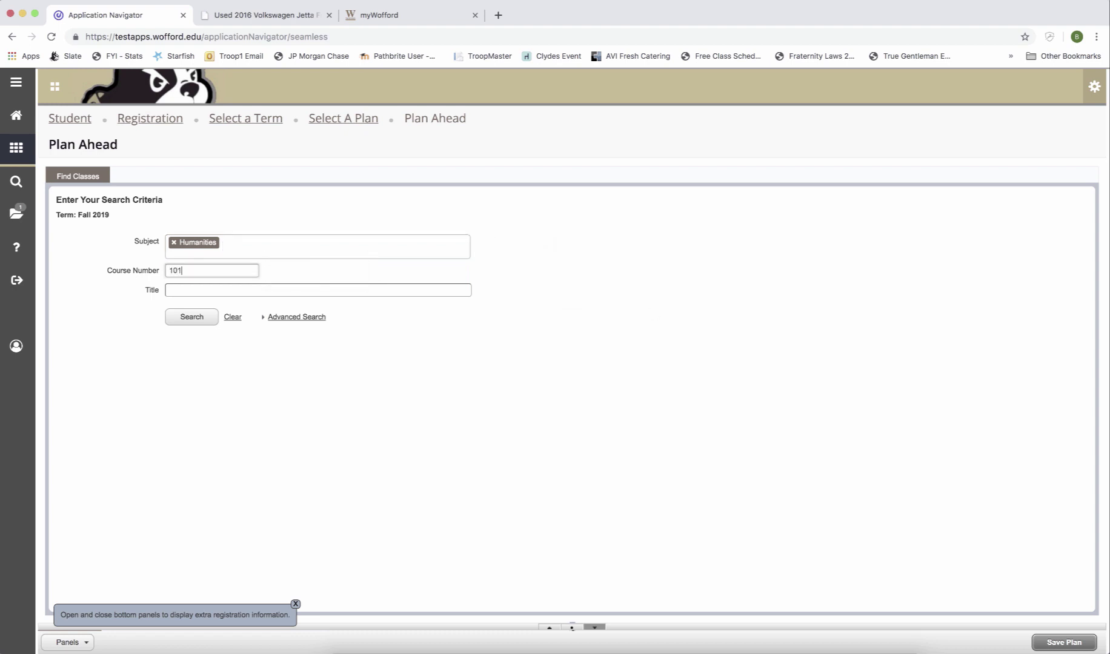
click(183, 322)
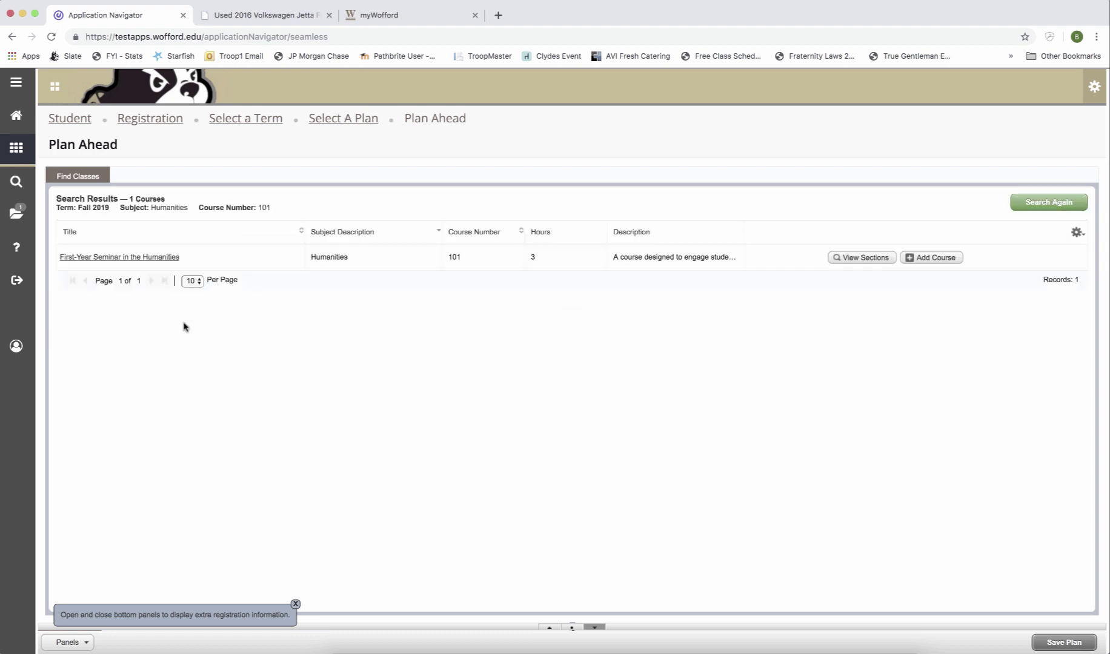
List the HUM 101 sections and add Citizen Journalism (section H) to the plan.
click(878, 259)
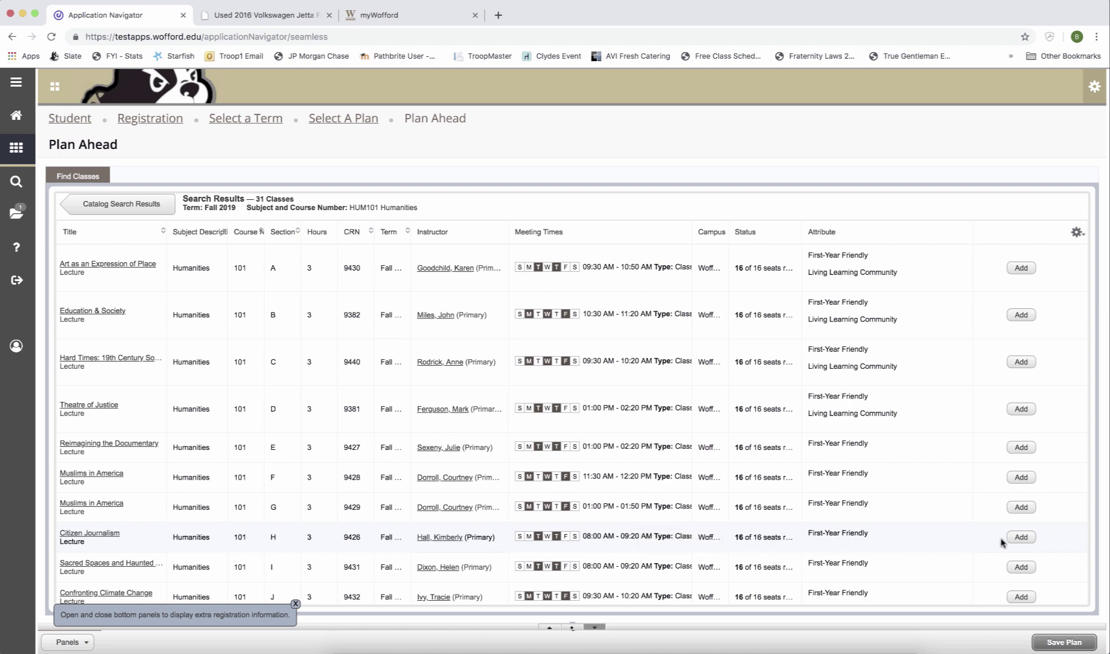
click(1021, 537)
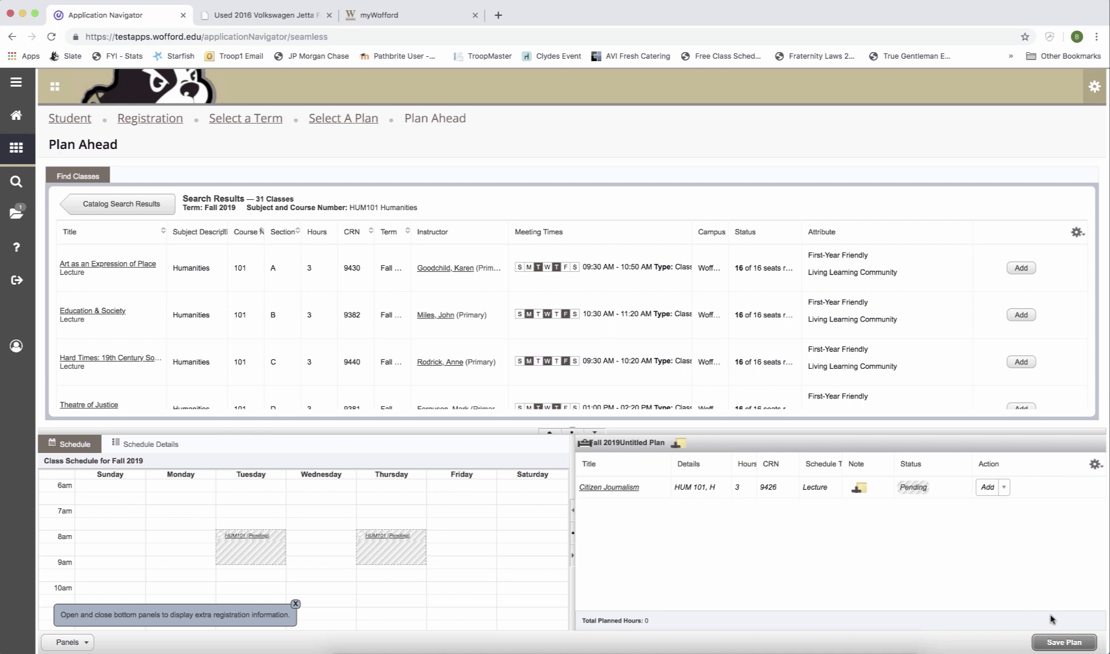
Save the plan under the name '2019 Fall'.
click(1063, 643)
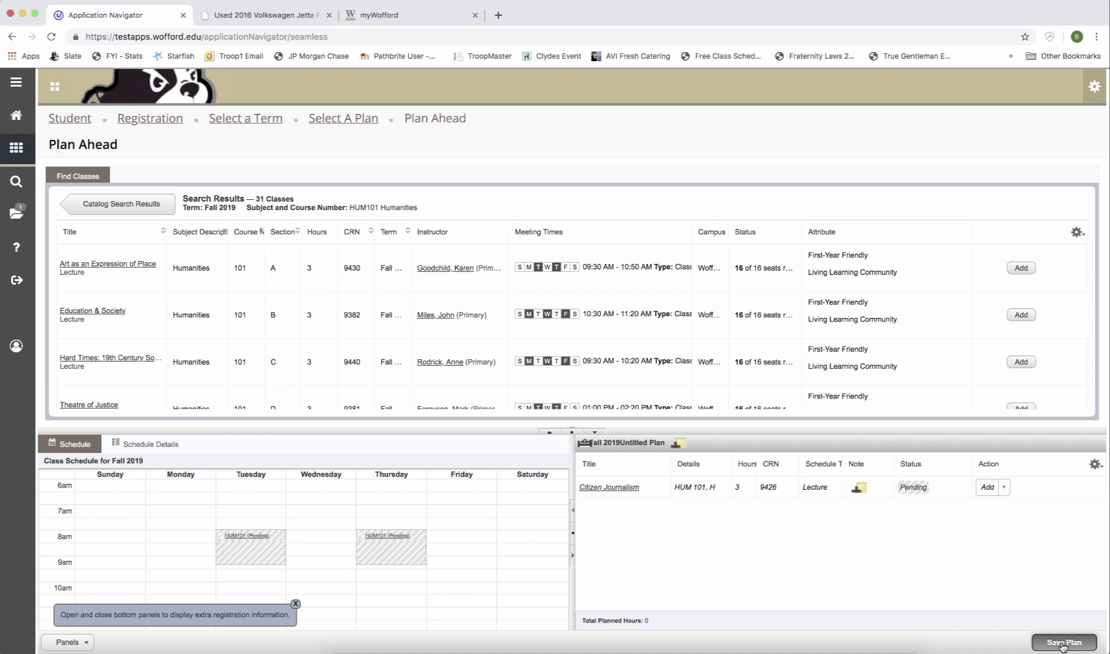
text(2019 Fall)
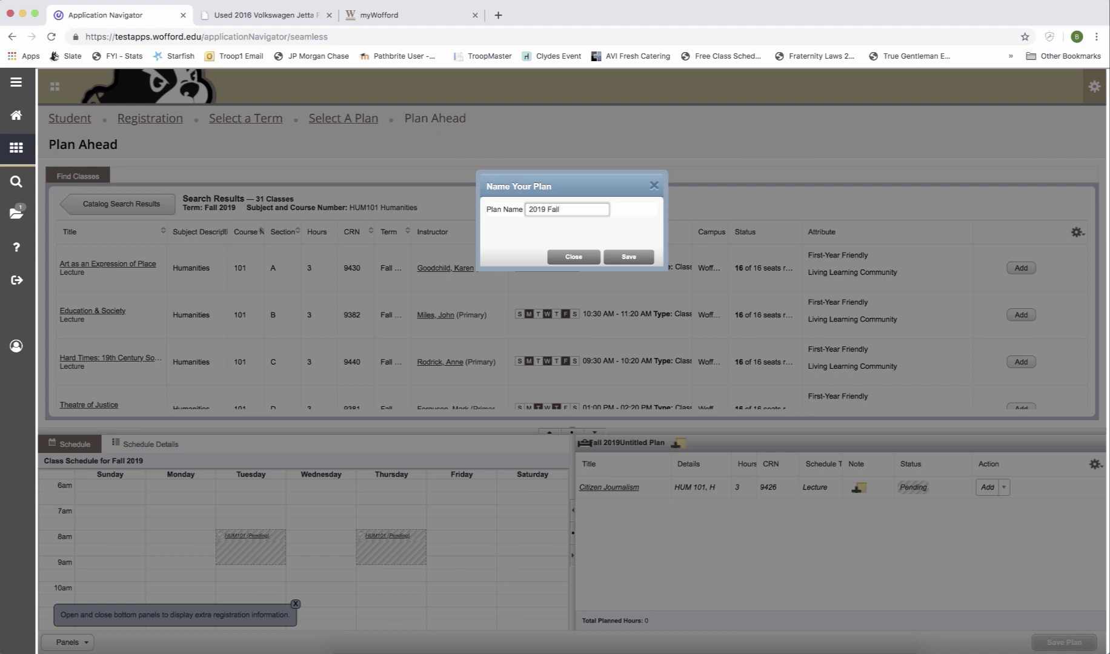
click(628, 257)
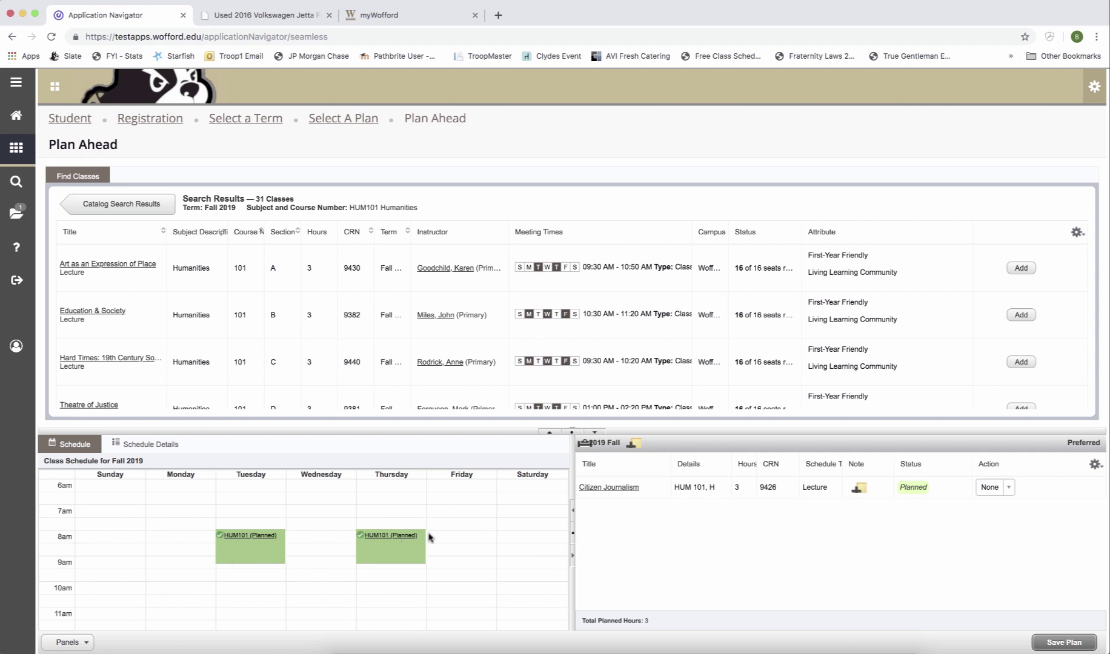
Search again with subject Biology and course number 150, then view its sections.
click(149, 208)
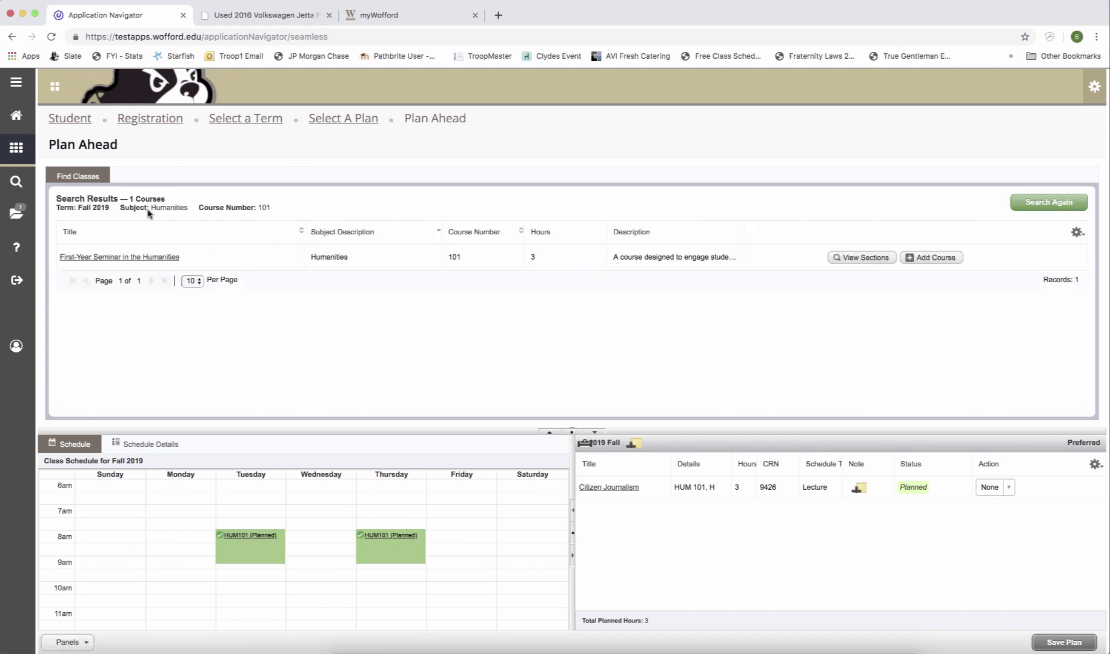
click(1070, 203)
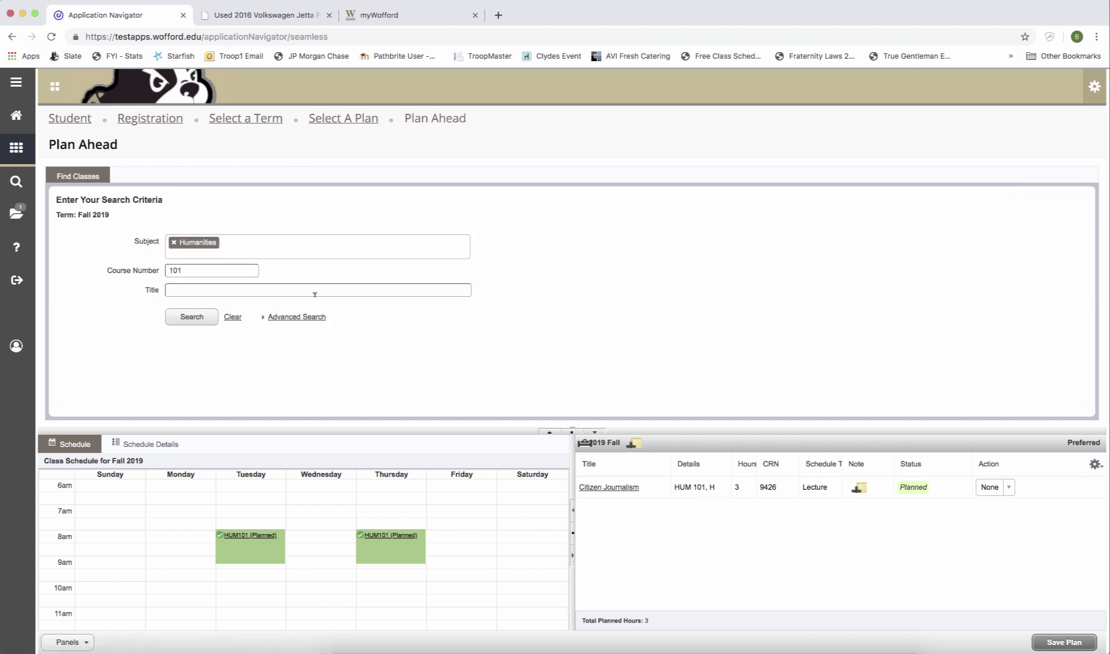
click(174, 243)
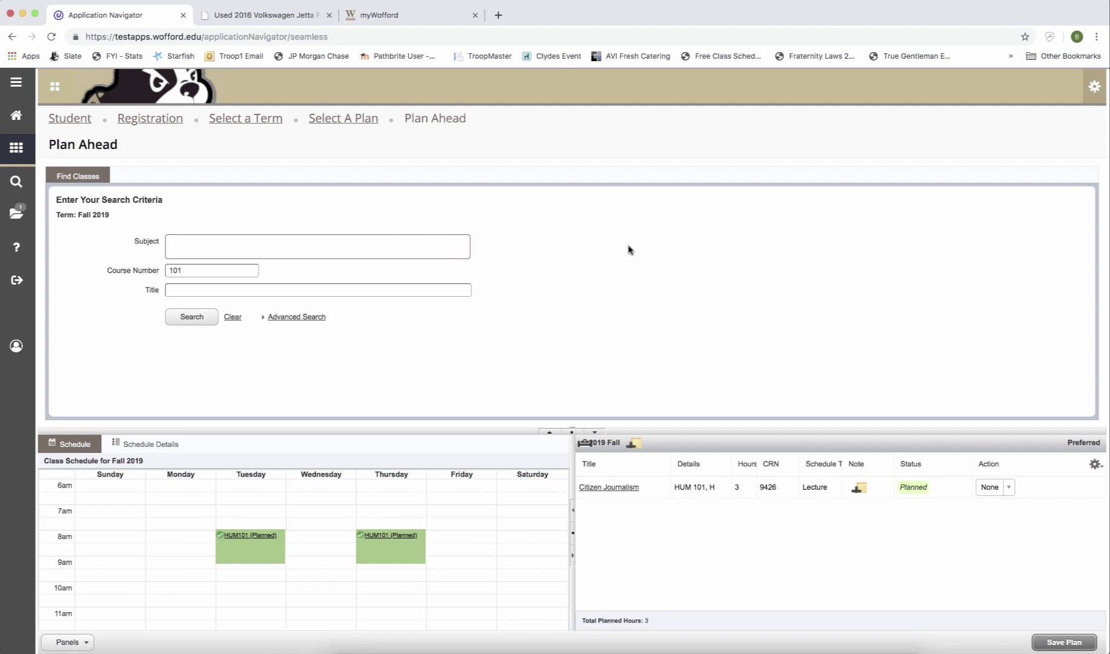
text(BIO)
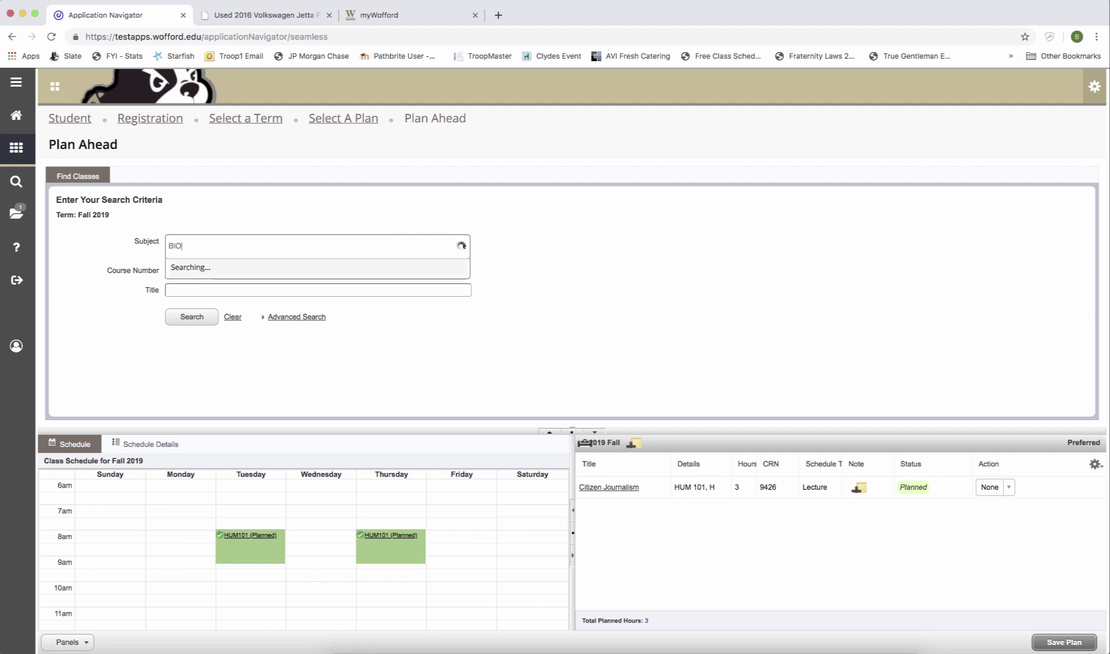
click(312, 272)
click(152, 268)
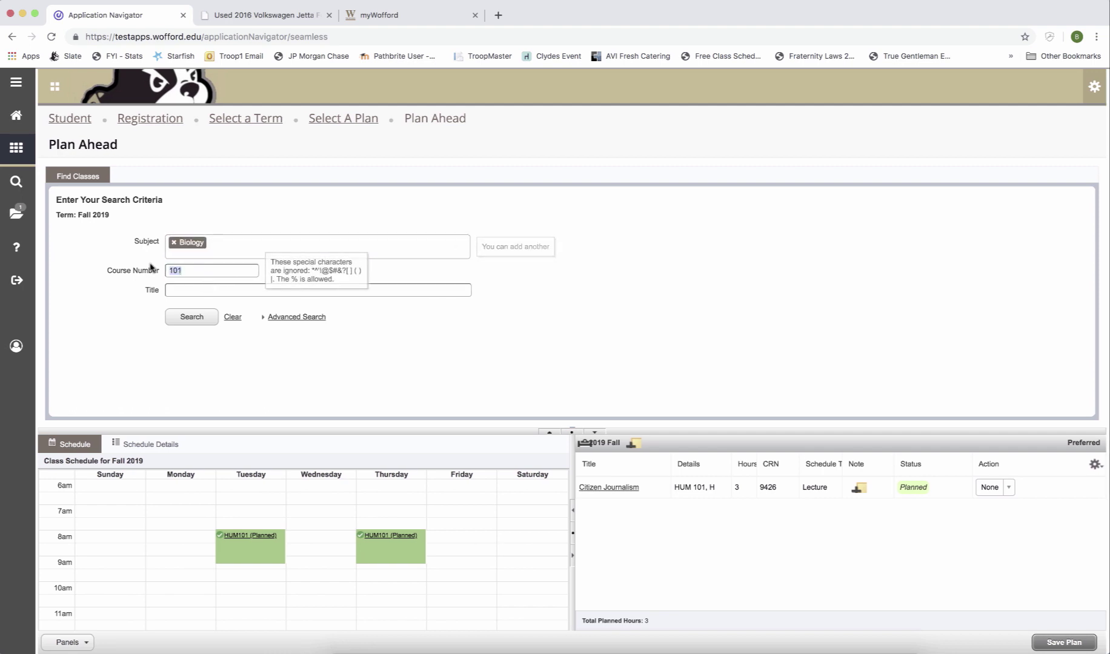
text(150)
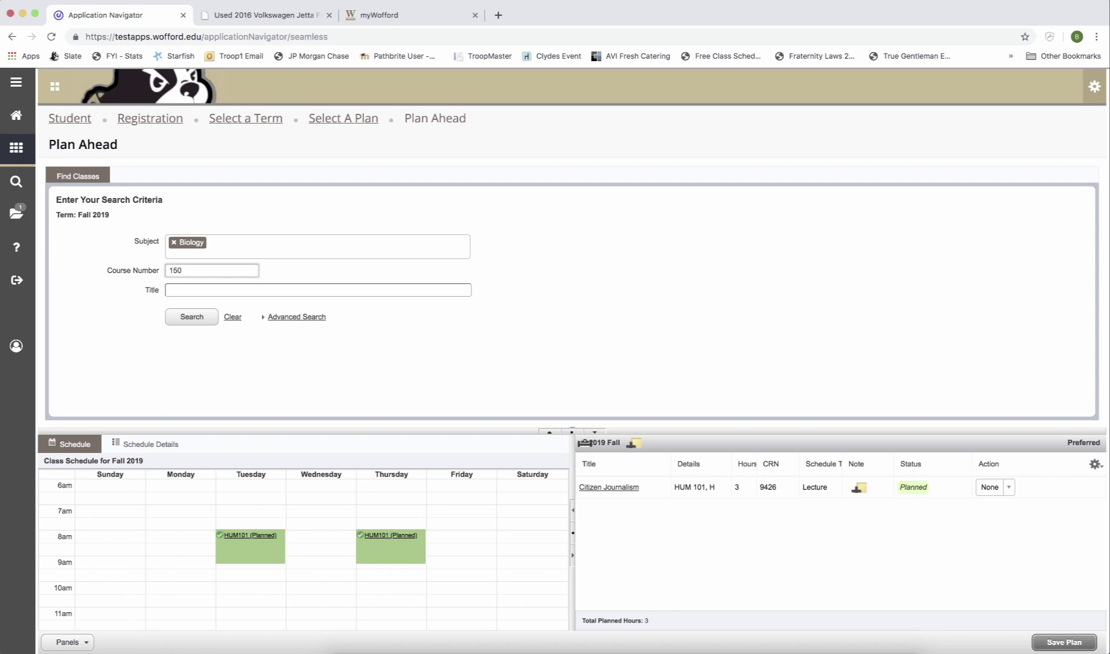
click(194, 320)
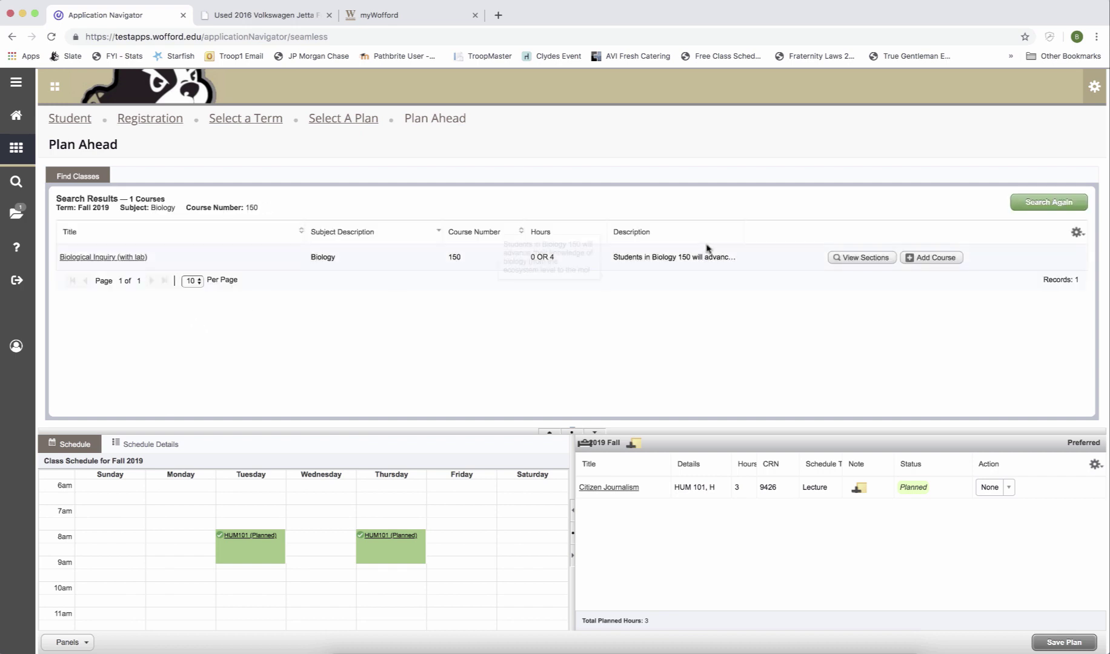
click(839, 258)
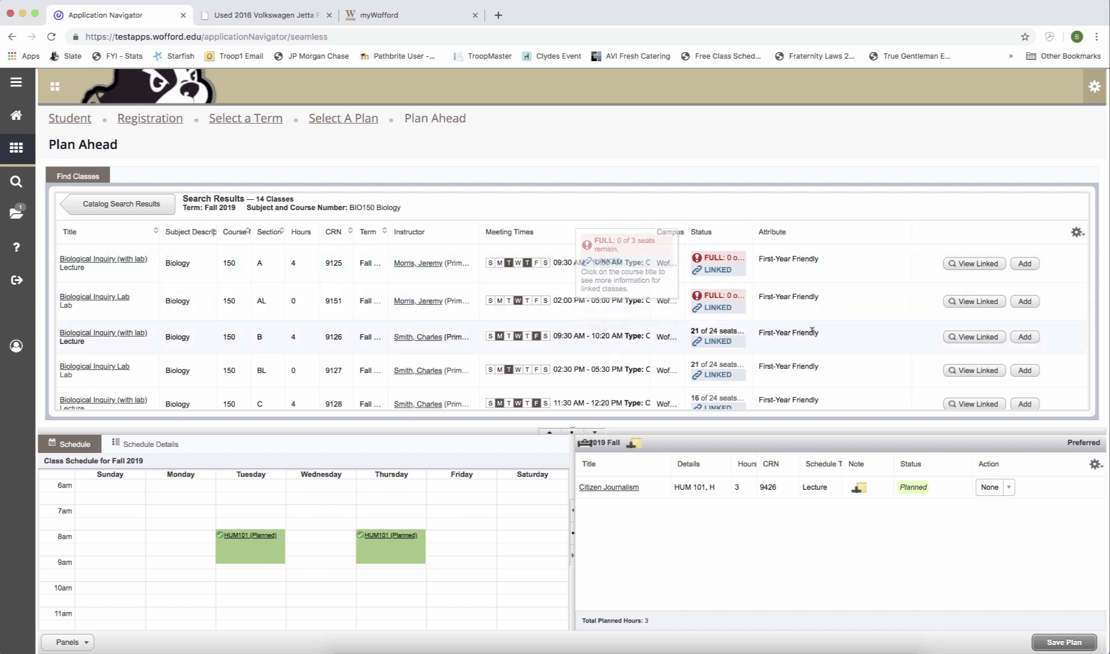
scroll(812, 330, down, 3)
scroll(794, 327, up, 5)
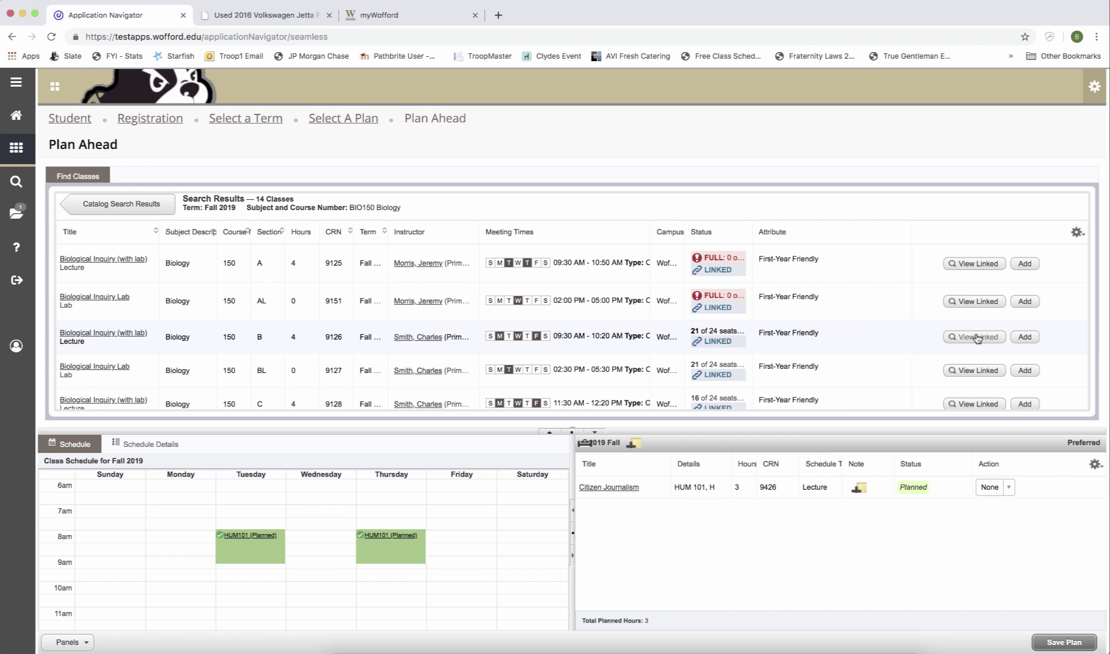
Add BIO 150 lecture section B and its BL lab, then save the 2019 Fall plan.
click(1025, 337)
click(1026, 373)
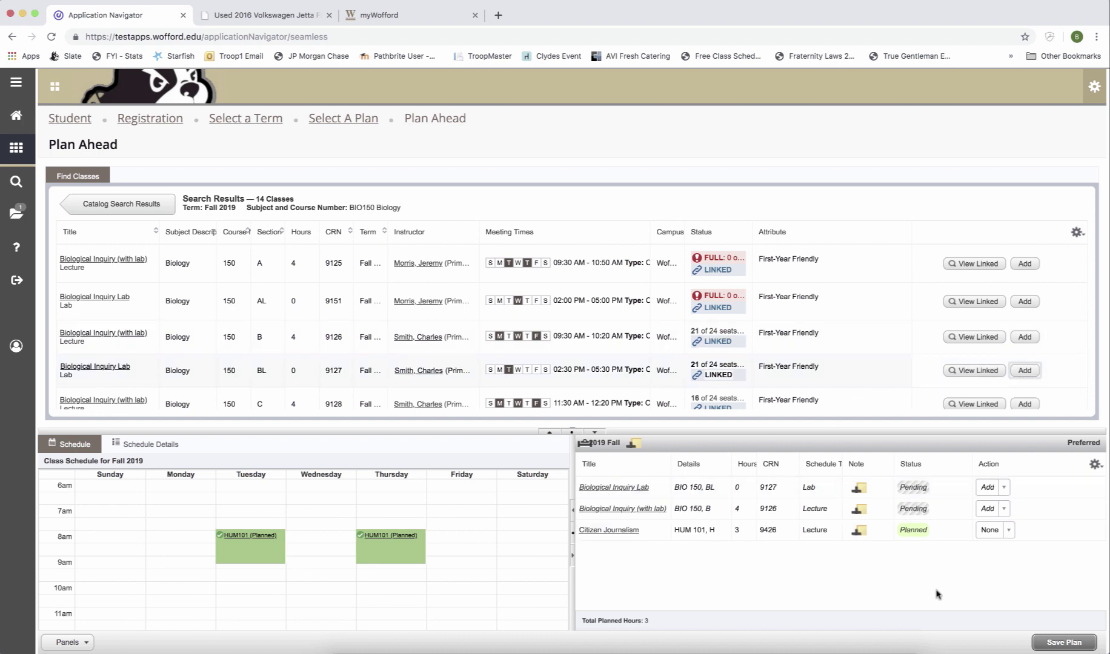
click(1066, 643)
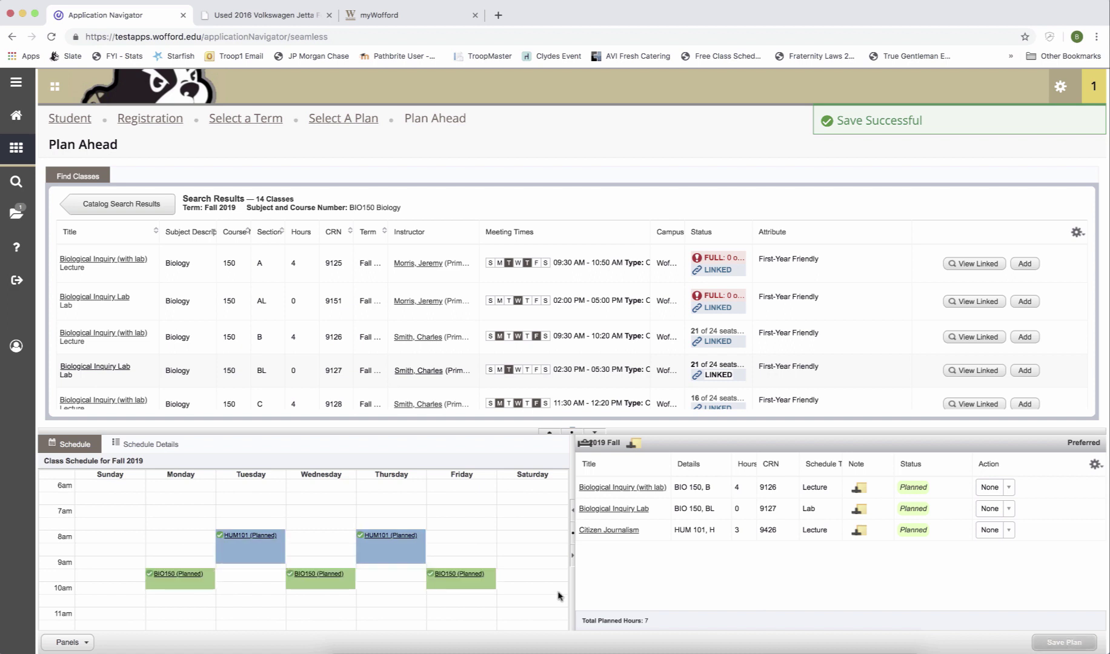
scroll(536, 589, down, 1)
scroll(534, 589, down, 1)
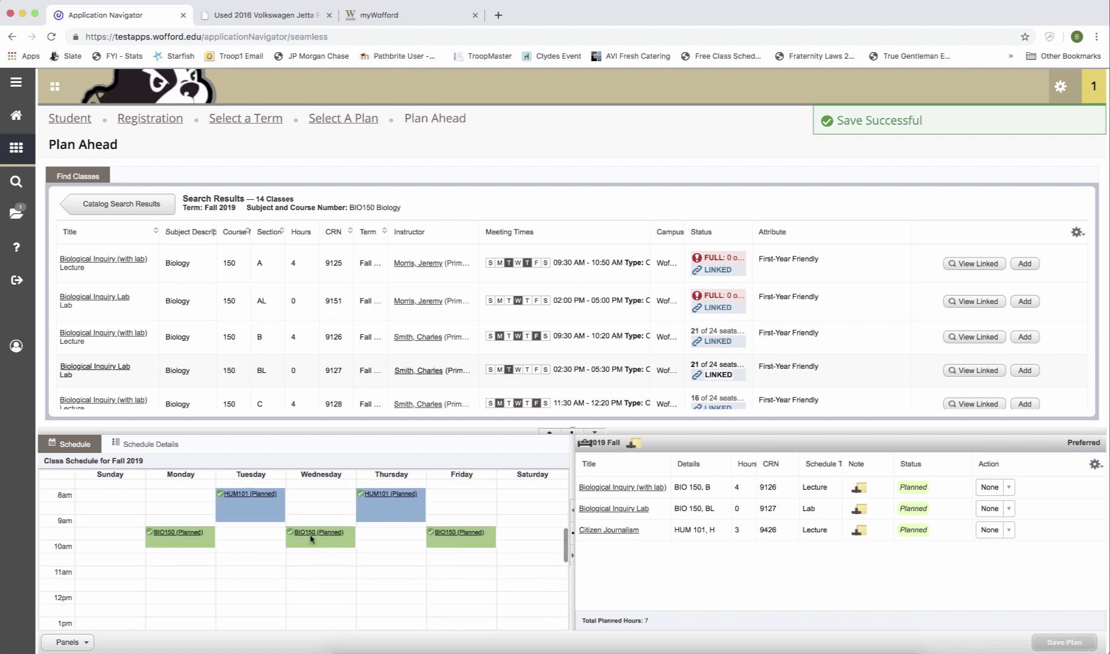
scroll(514, 567, down, 5)
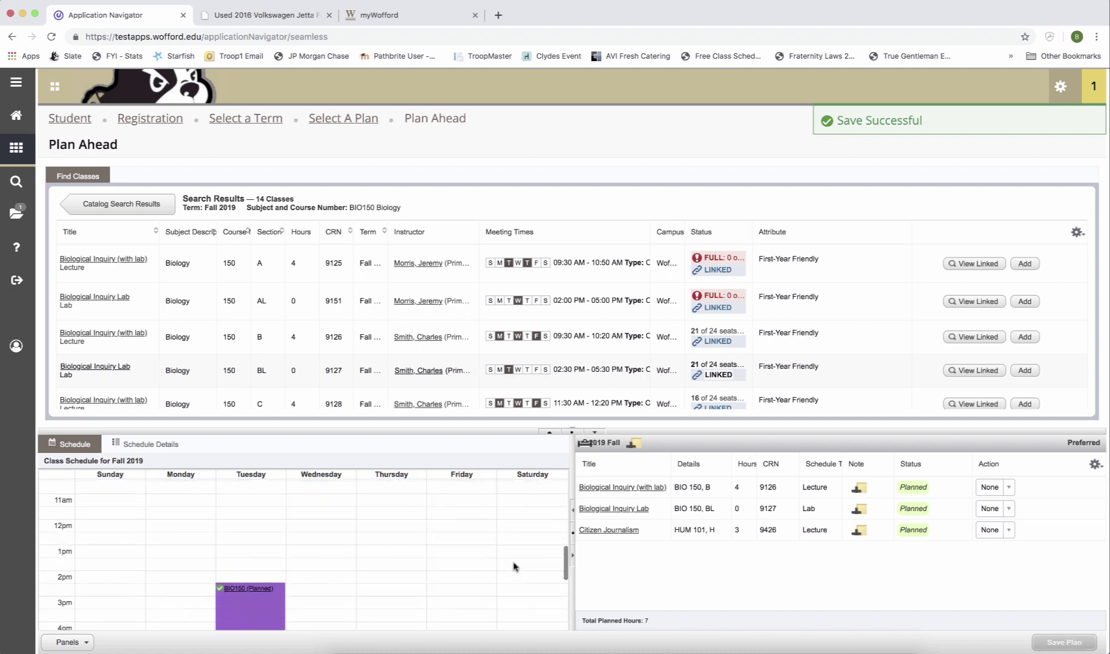